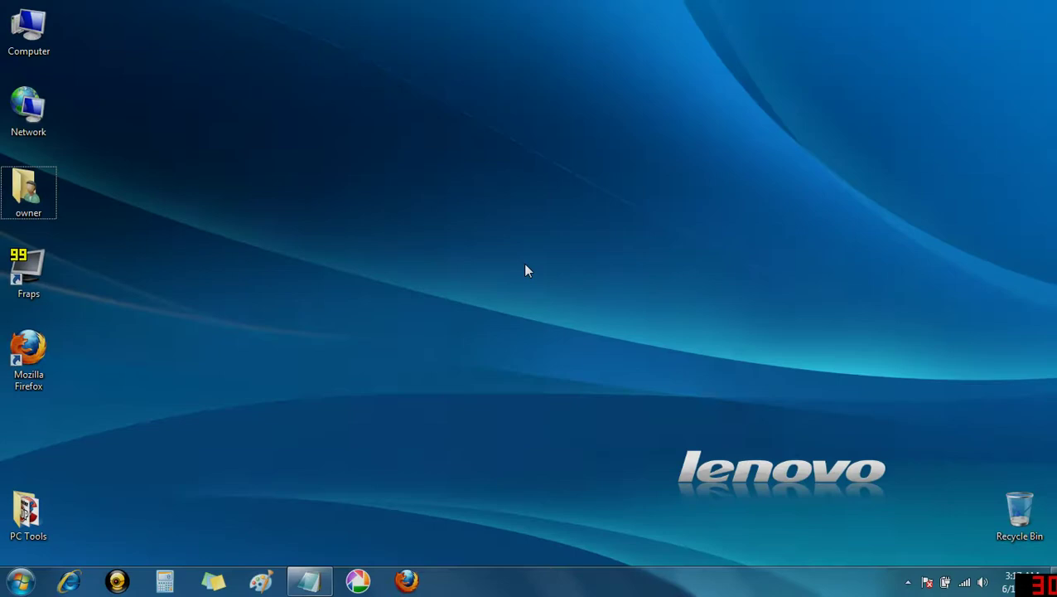
- Open eset.com in Firefox and bring up the home downloads list for customers who already purchased ESET software
left_click(411, 580)
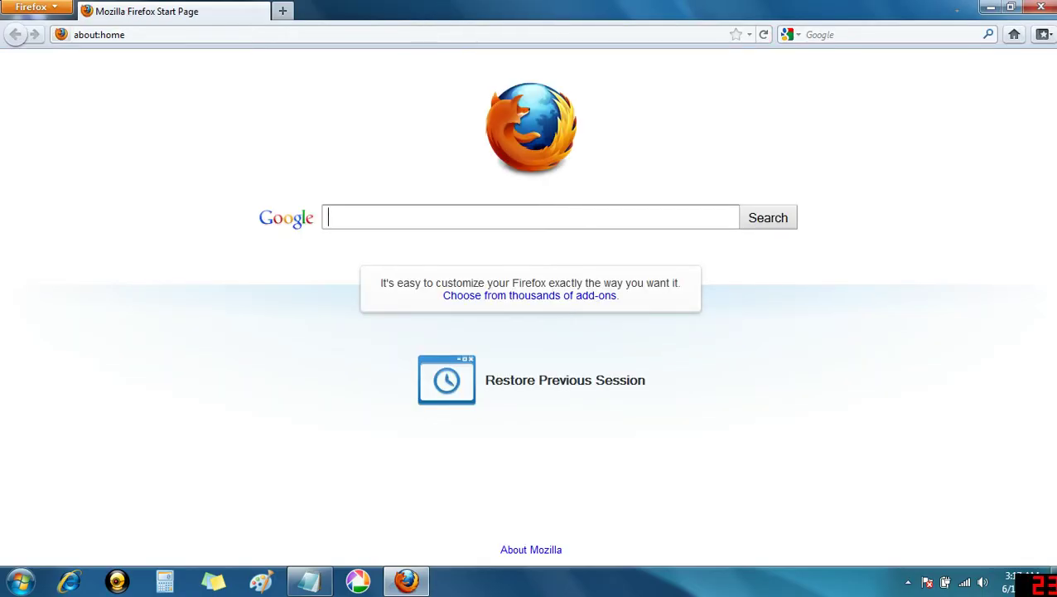
left_click(406, 33)
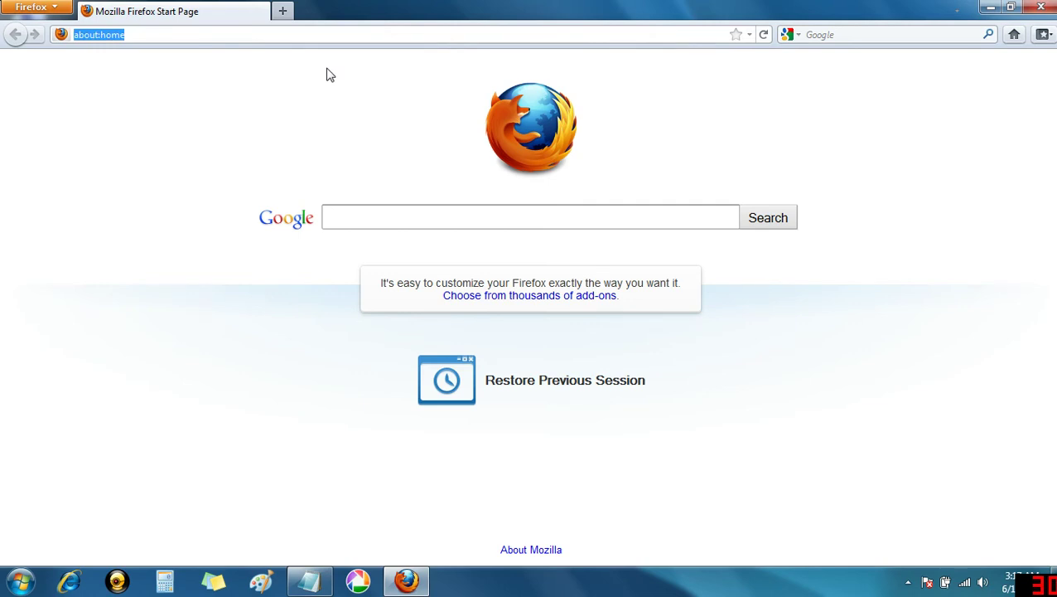
type("eset.com")
key("Return")
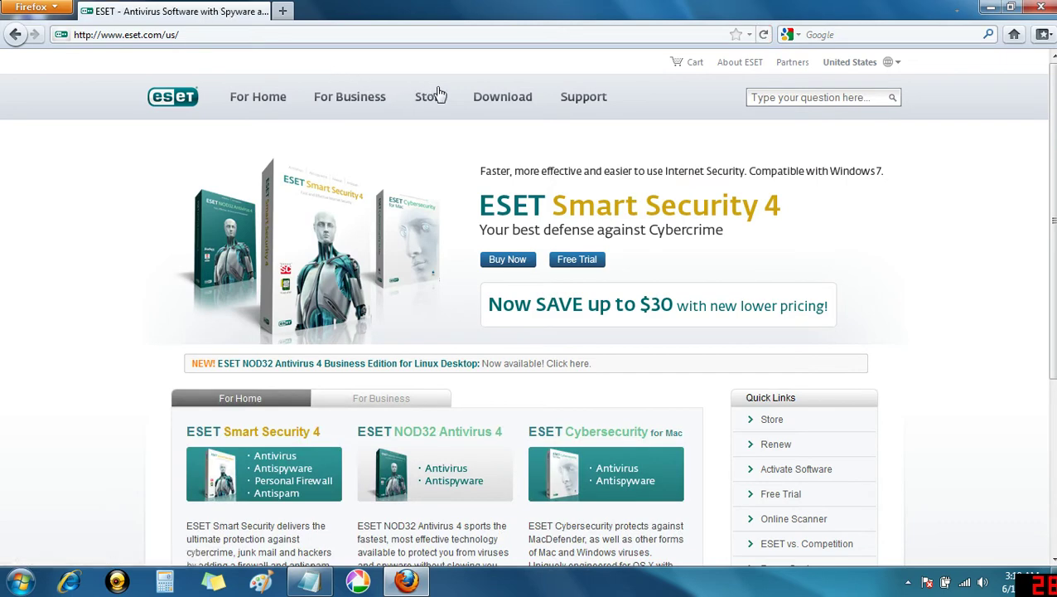
left_click(491, 102)
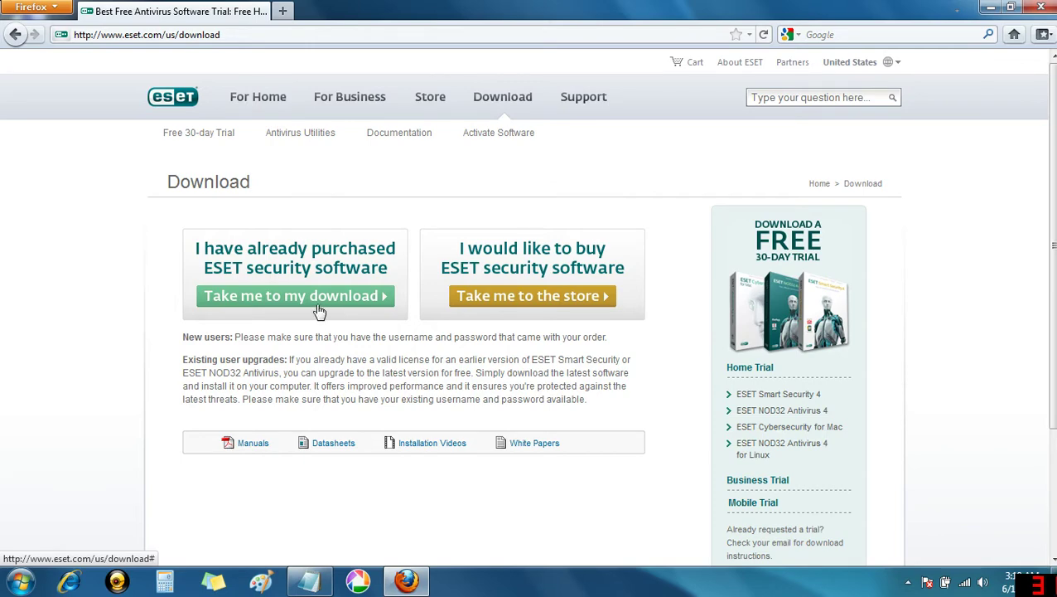
left_click(319, 297)
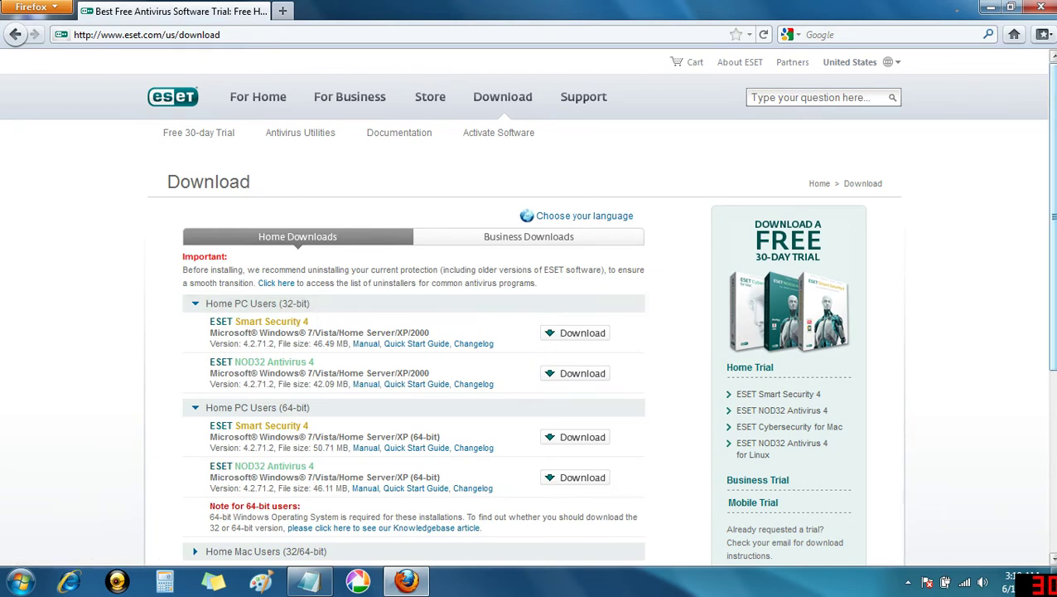
scroll(566, 172, "down", 2)
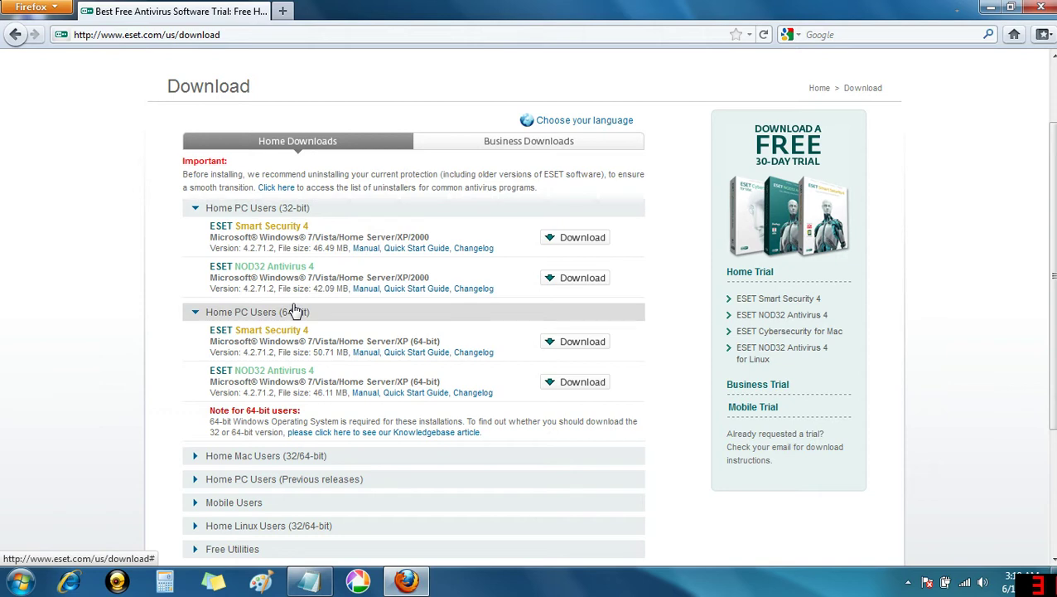
- Check the computer's system properties to see whether Windows is 32-bit or 64-bit
left_click(992, 9)
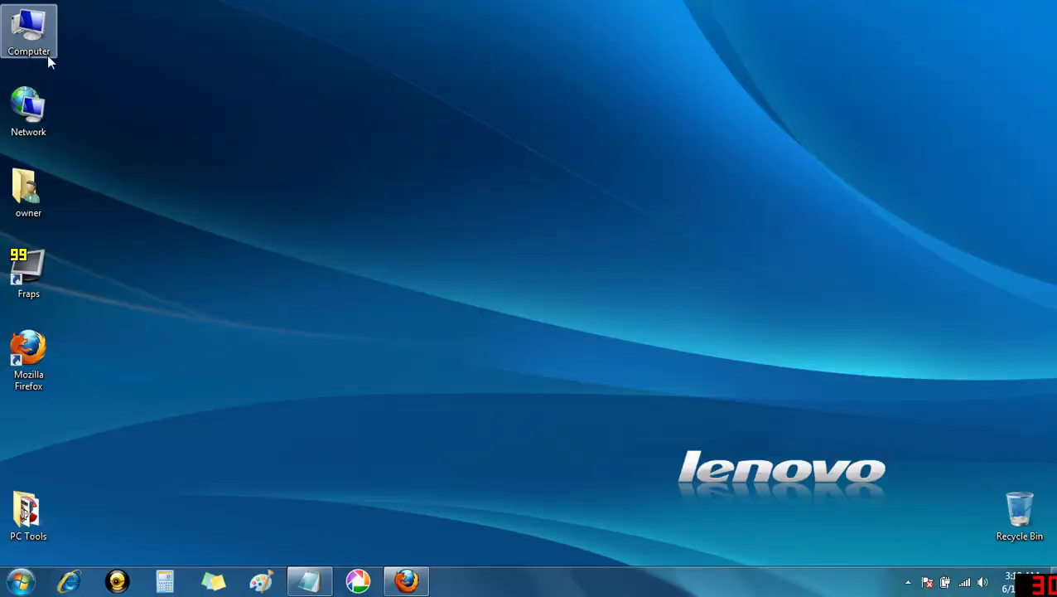
right_click(26, 28)
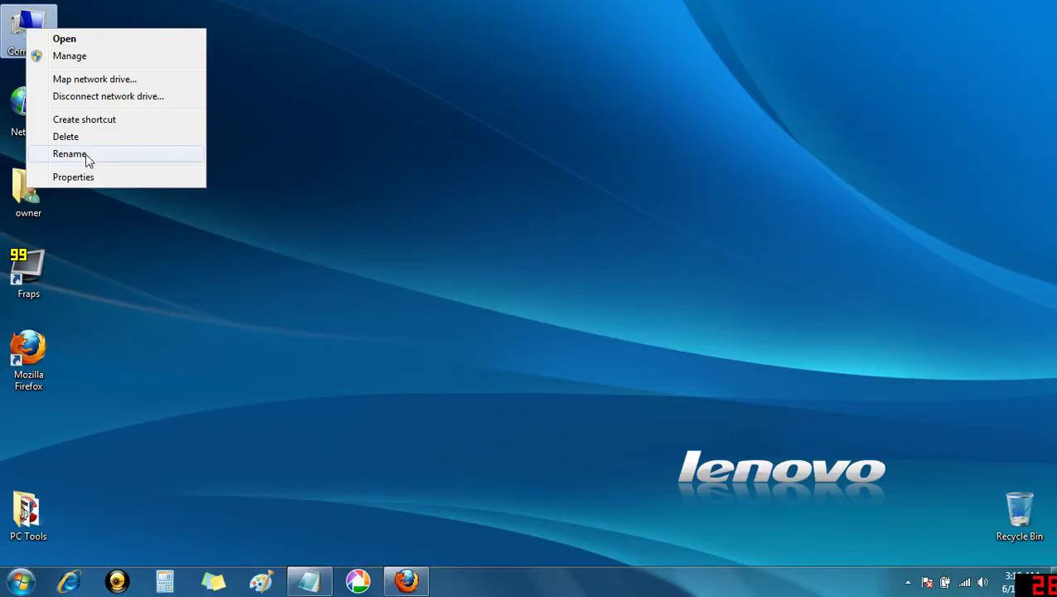
left_click(75, 176)
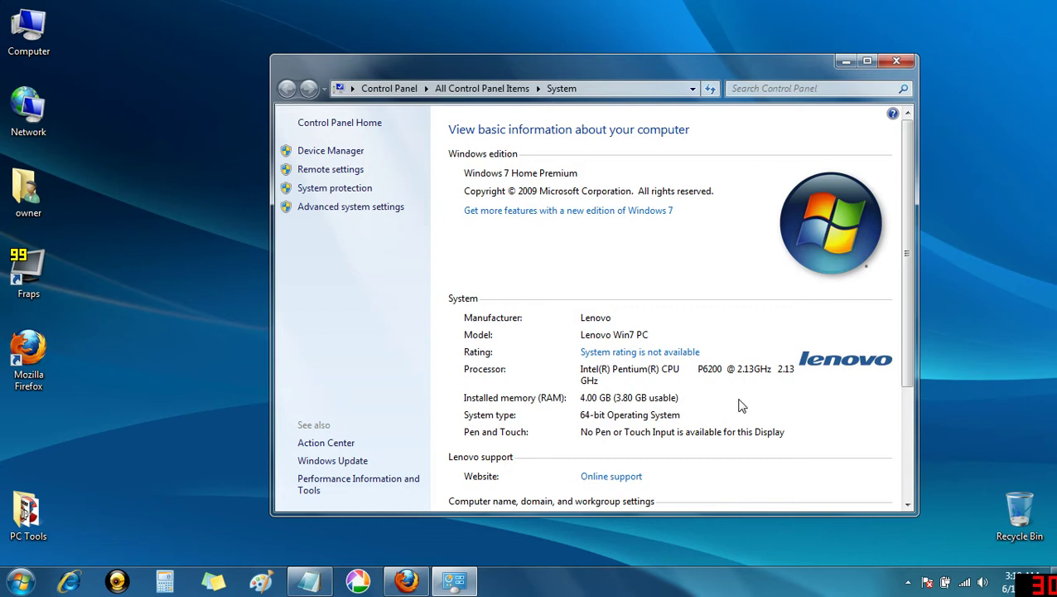
left_click(893, 68)
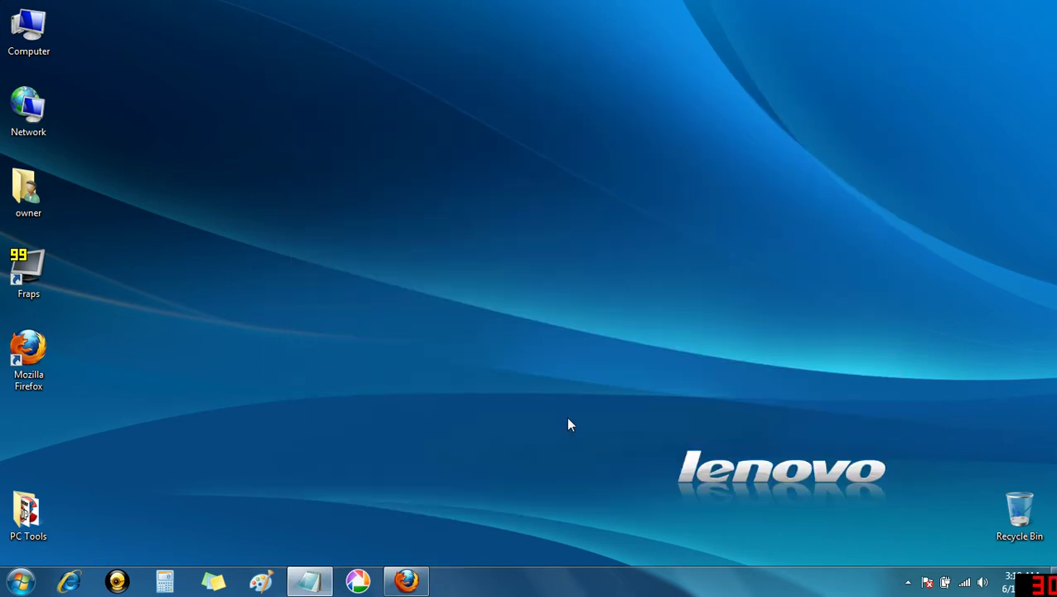
- Request the 64-bit ESET NOD32 Antivirus 4 download in Firefox and enter the username copied from the CSI NOD32 note in Notepad
left_click(419, 582)
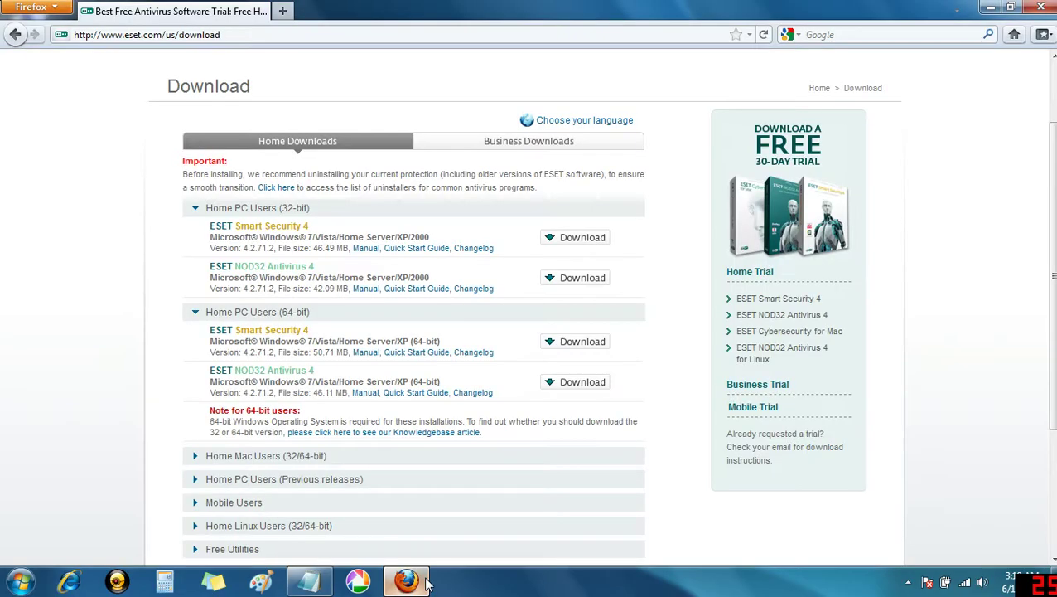
left_click(600, 387)
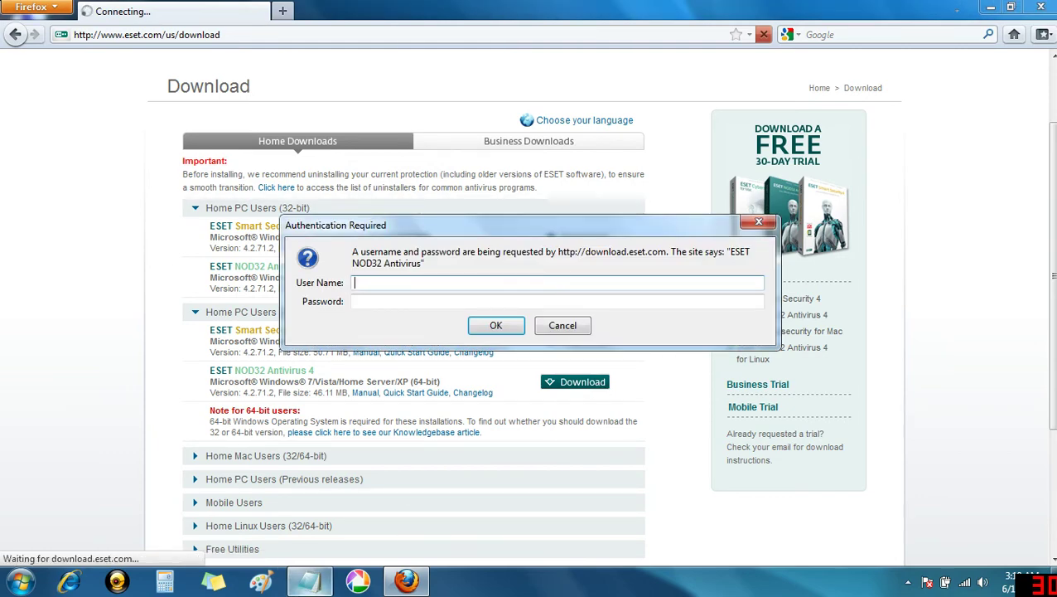
left_click(308, 580)
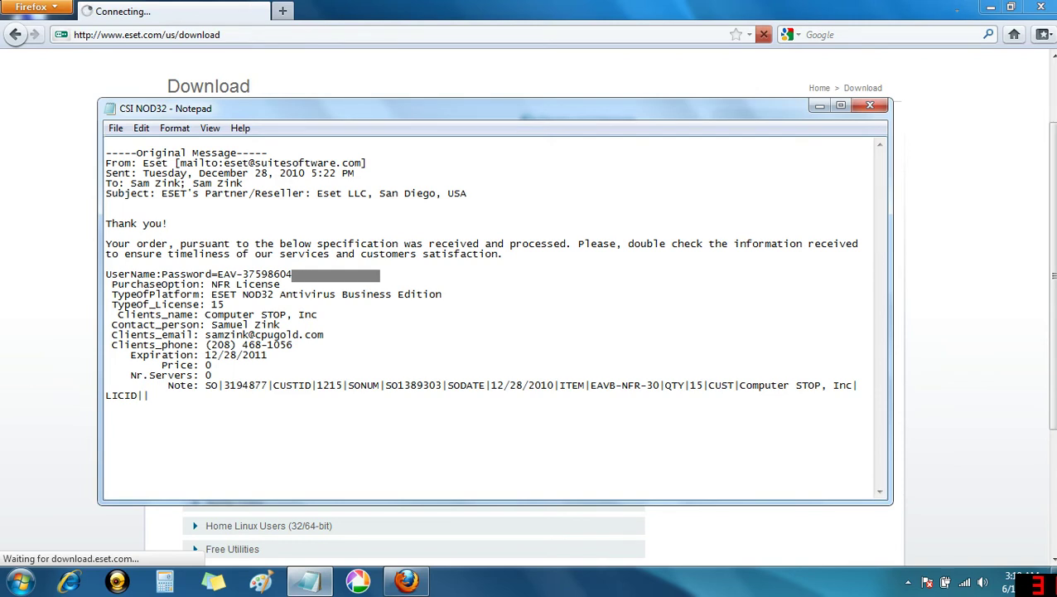
key("ctrl+shift+Left")
key("ctrl+shift+Left")
key("ctrl+shift+Left")
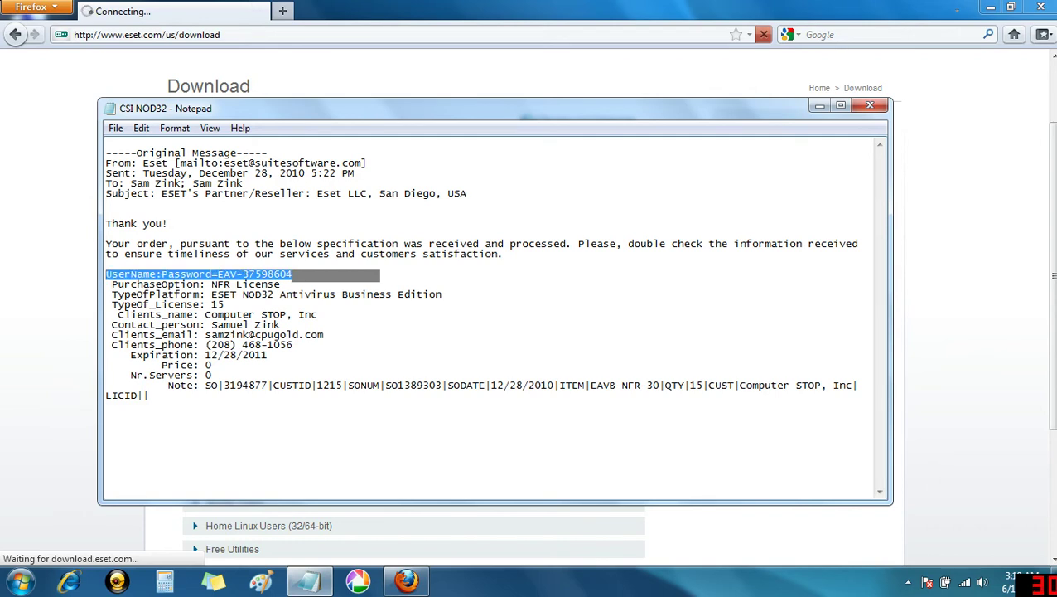
key("Left")
key("End")
key("shift+Left")
key("shift+Left")
key("shift+Left")
key("shift+Left")
key("shift+Left")
key("shift+Left")
key("shift+Left")
key("shift+Left")
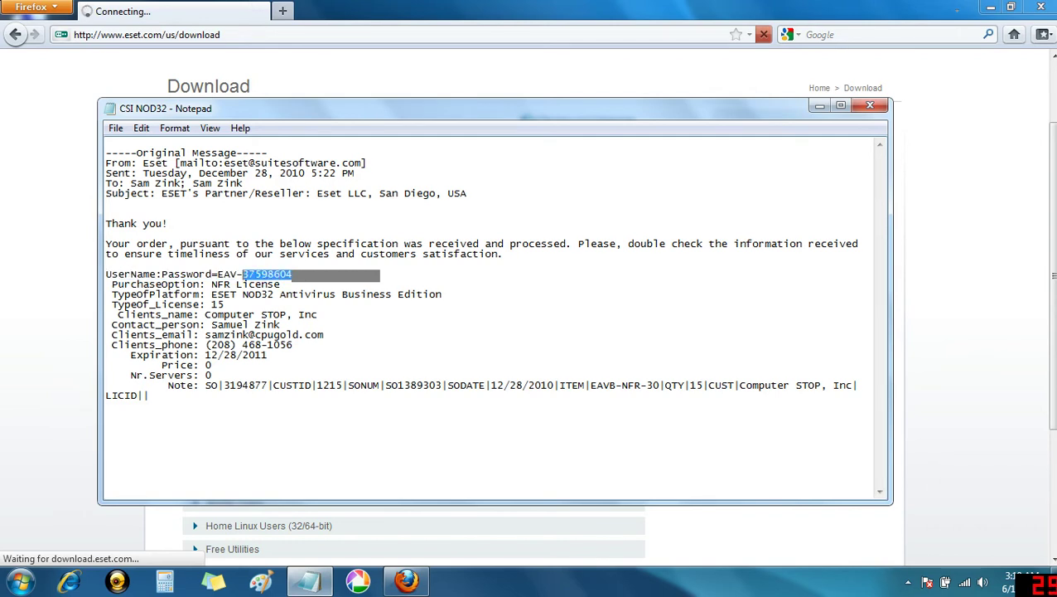
key("shift+Left")
key("shift+Left")
key("shift+Left")
key("shift+Left")
right_click(233, 273)
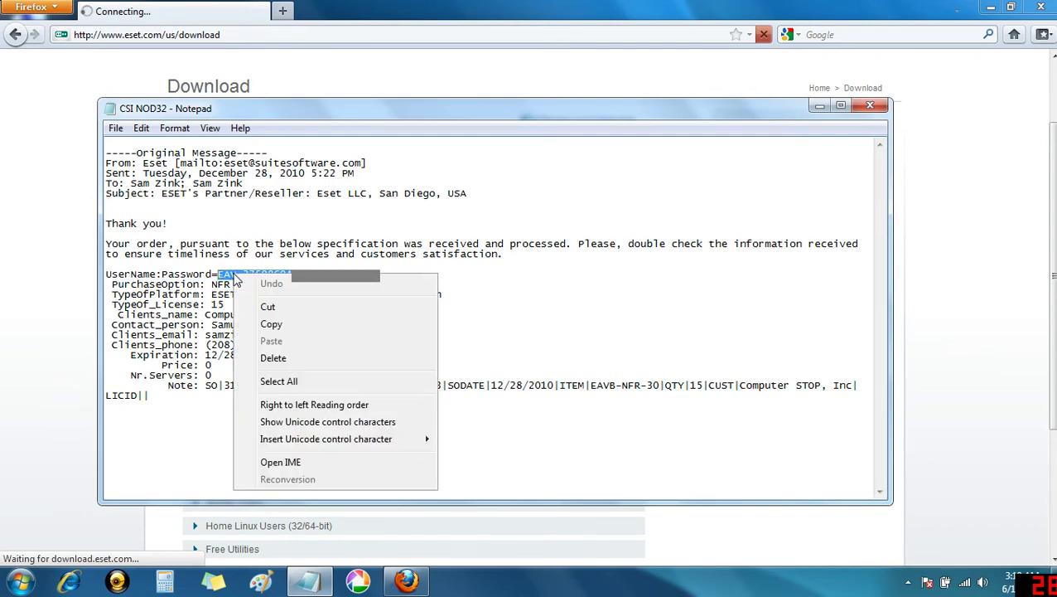
left_click(306, 323)
key("alt+Tab")
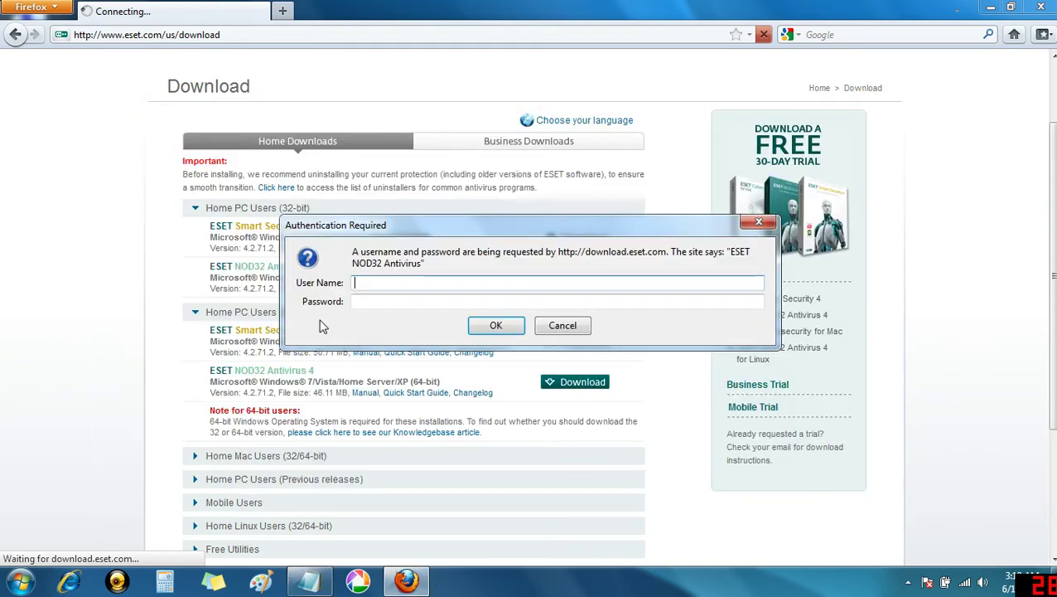
key("ctrl+v")
key("Tab")
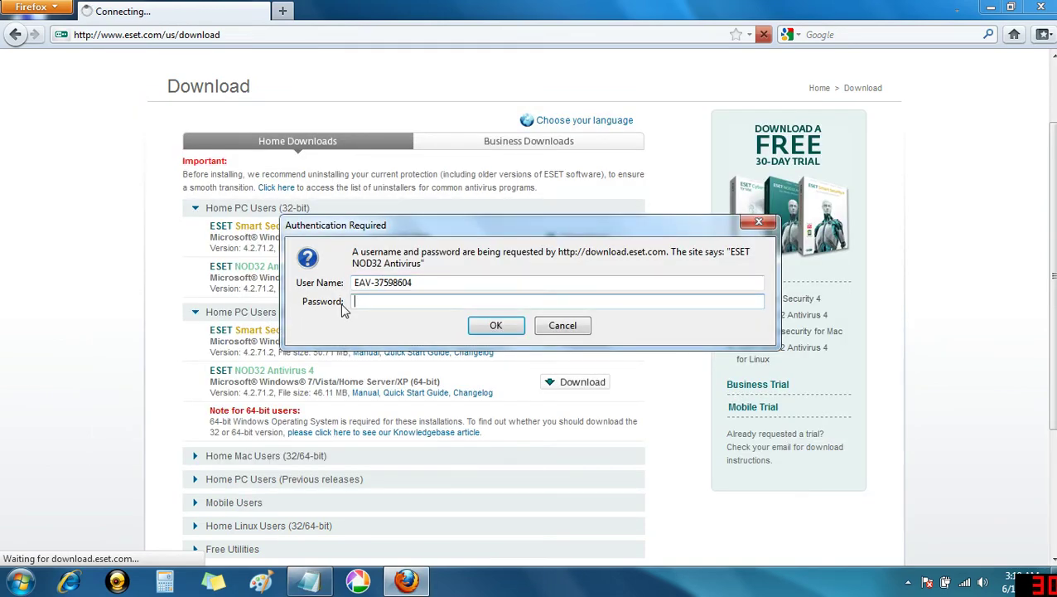
- Copy the account password from the Notepad note into the download's authentication prompt and submit the login
key("alt+Tab")
left_click(336, 274)
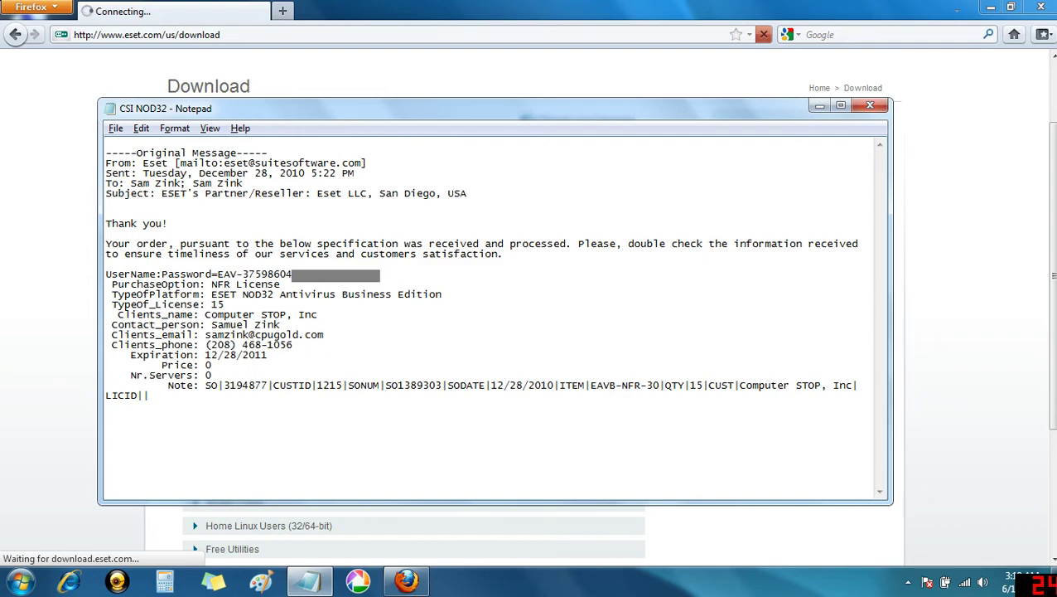
key("alt+Tab")
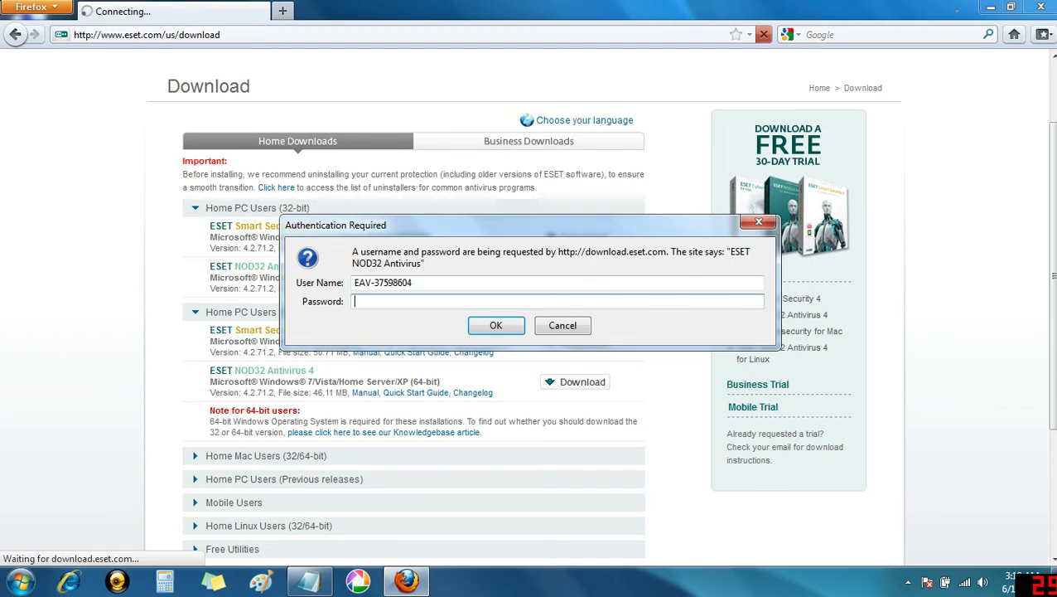
key("ctrl+v")
key("Return")
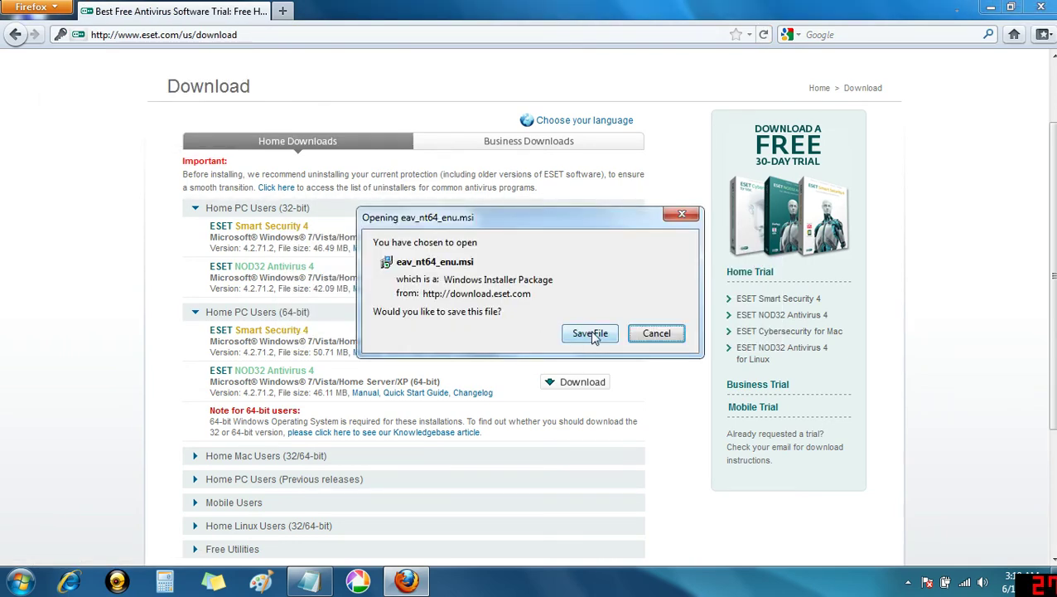
- Save and run eav_nt64_enu.msi with "Always ask before opening this file" turned off, and clear the Firefox and Notepad windows away
left_click(589, 333)
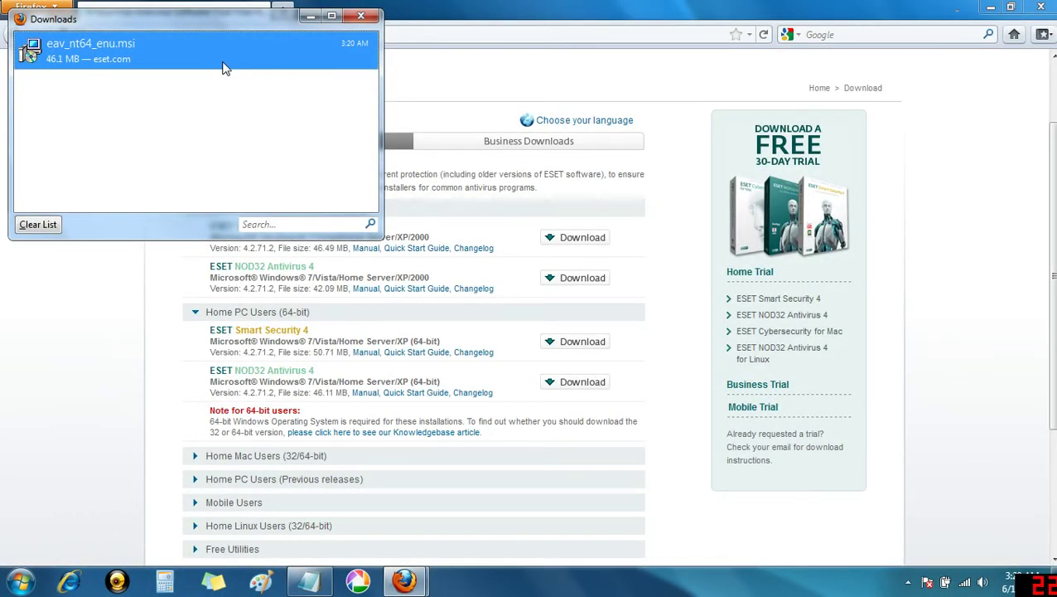
double_click(223, 68)
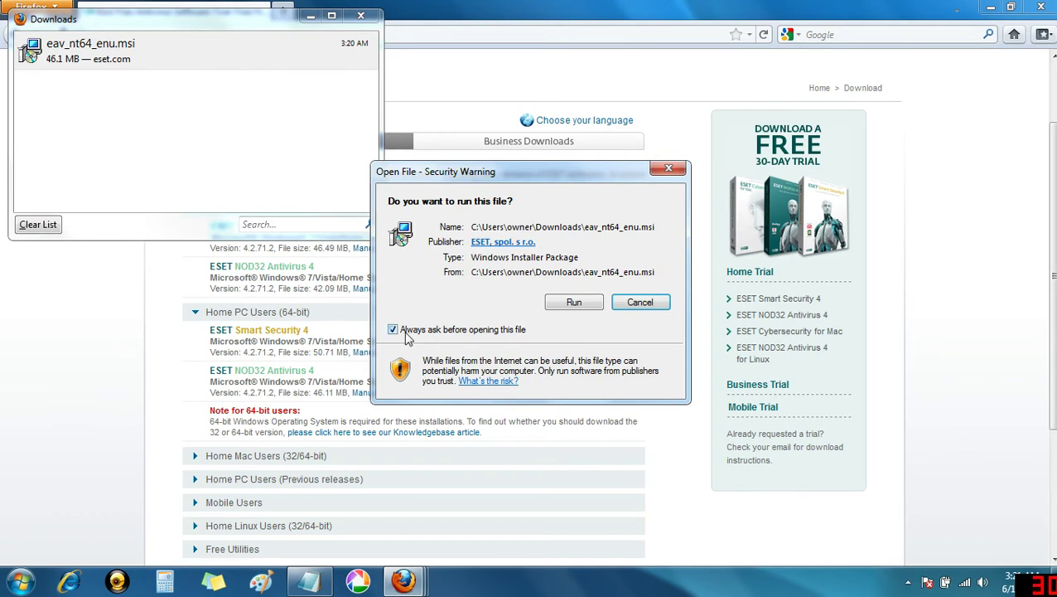
left_click(393, 330)
left_click(575, 309)
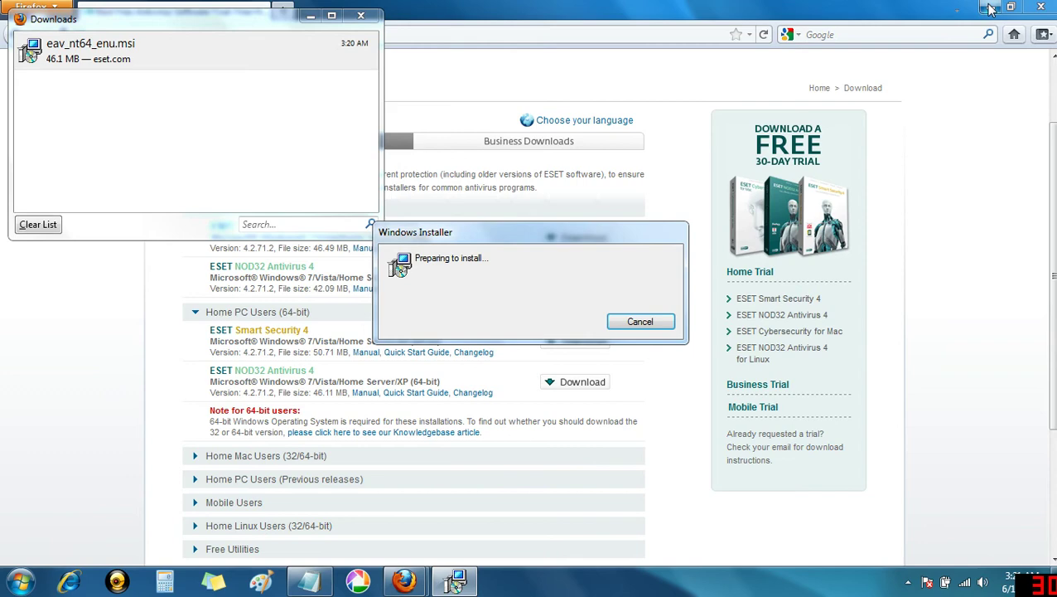
left_click(1037, 8)
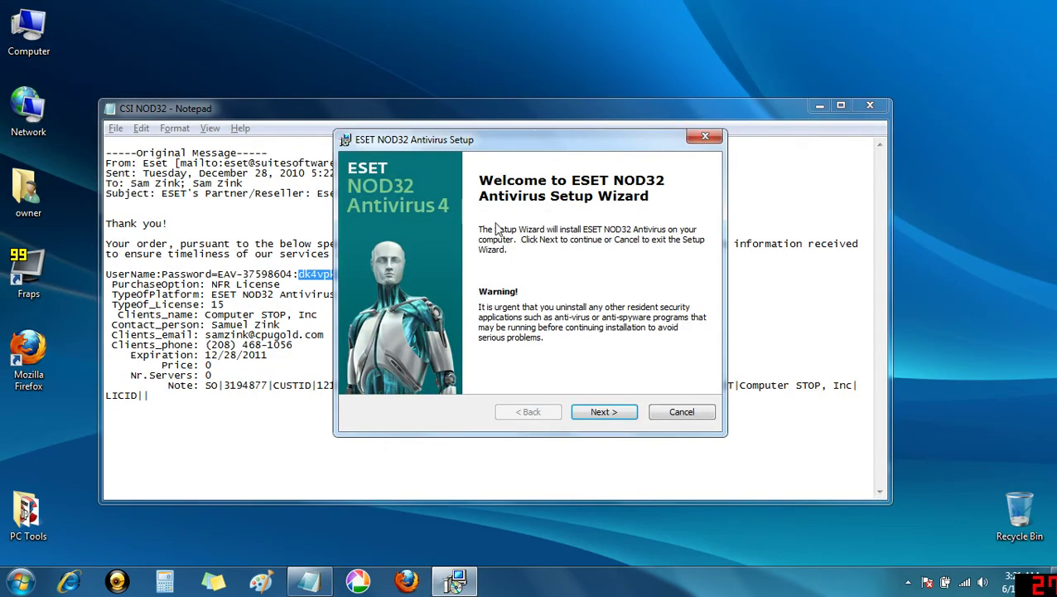
left_click(820, 106)
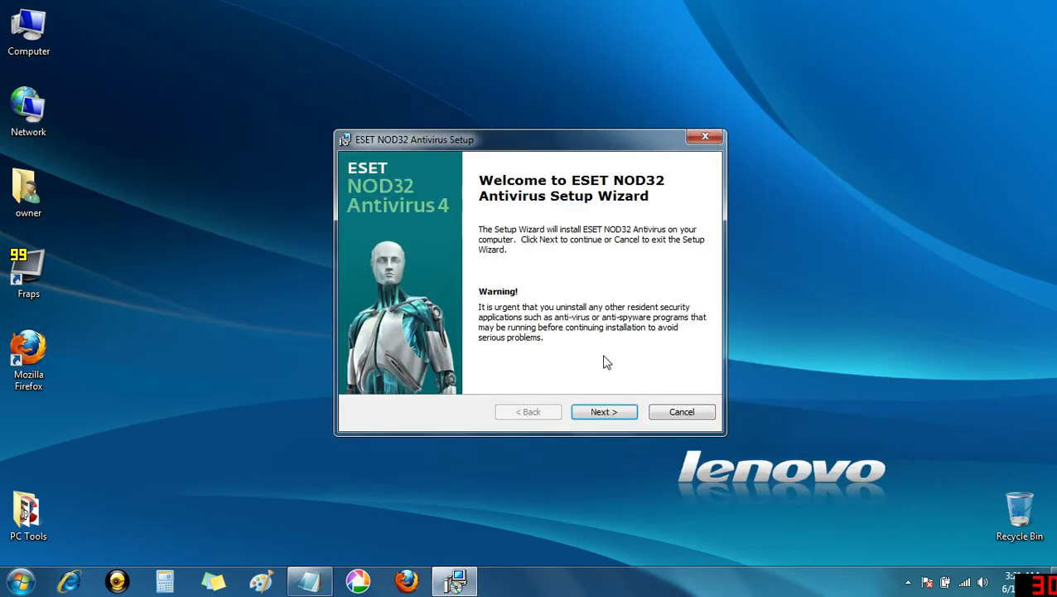
- Accept the license agreement in the ESET NOD32 setup wizard and keep the Typical installation mode
left_click(626, 417)
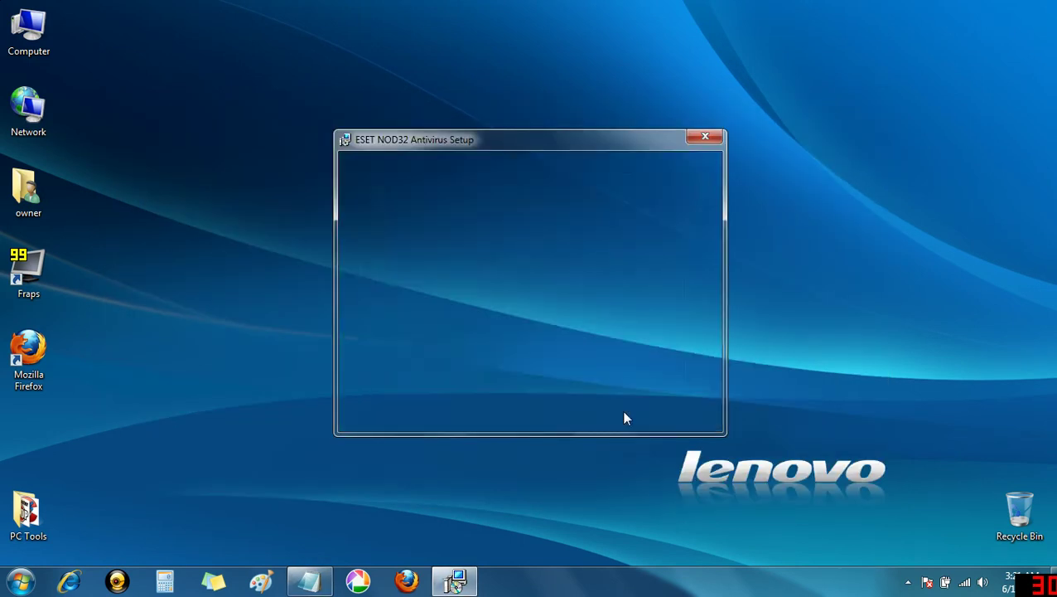
left_click(511, 356)
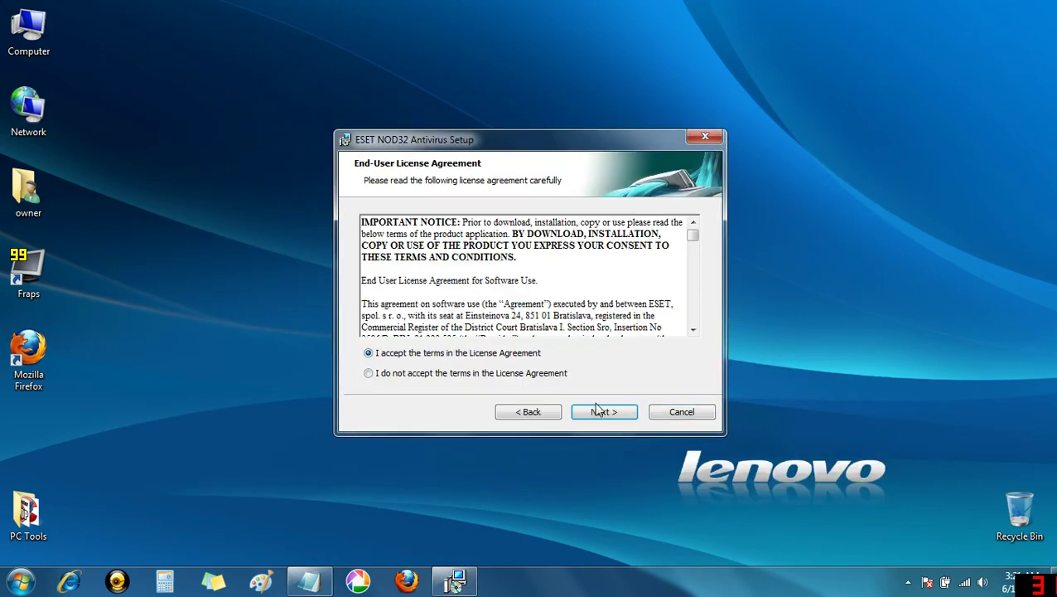
left_click(635, 417)
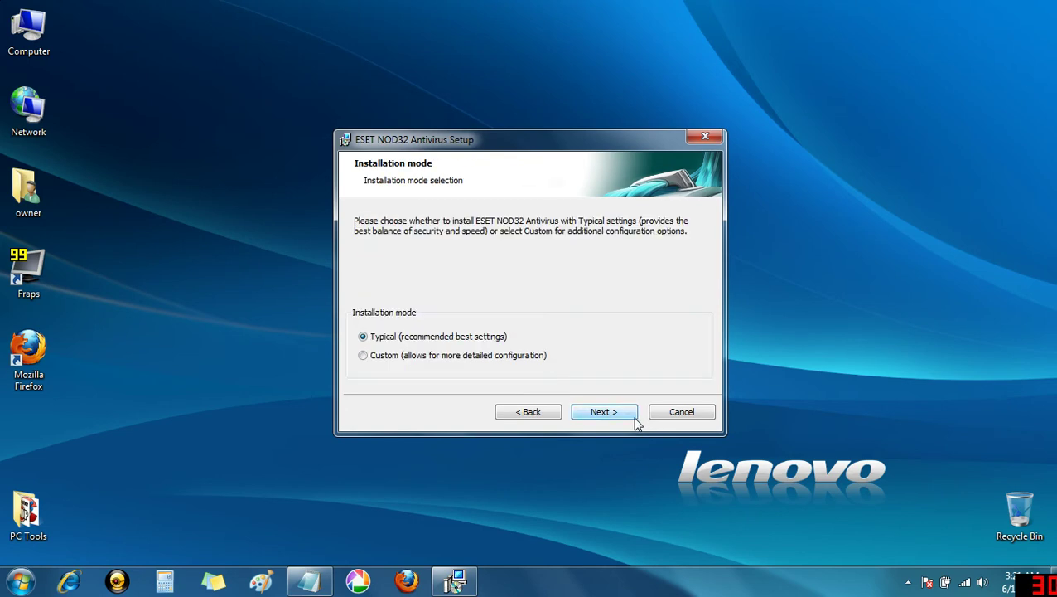
left_click(621, 416)
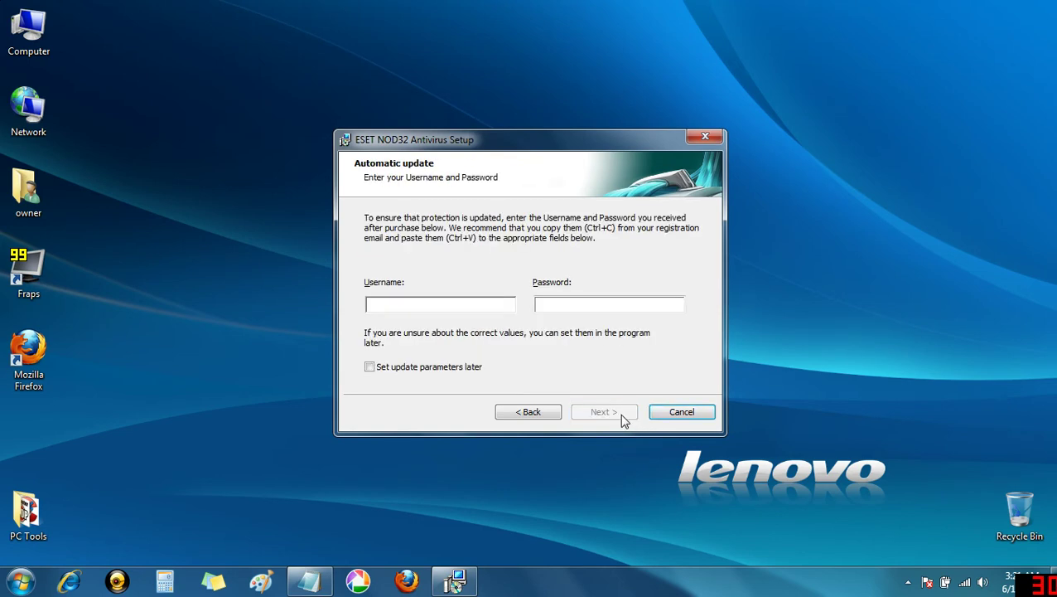
- Fill in the automatic update username and password with the credentials copied from the Notepad note, and continue the setup
left_click(309, 580)
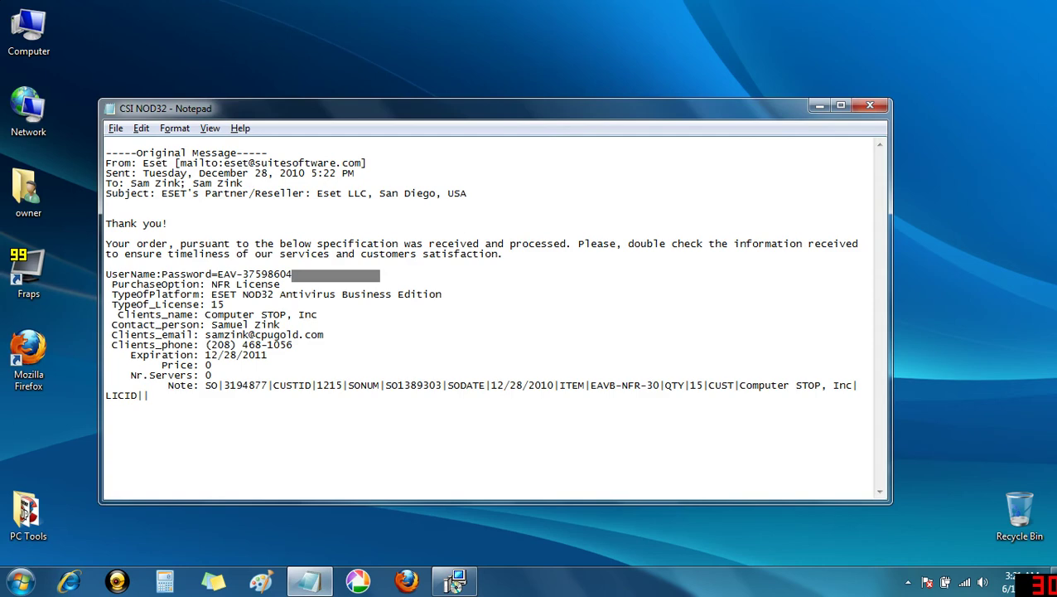
left_click_drag(291, 274, 217, 274)
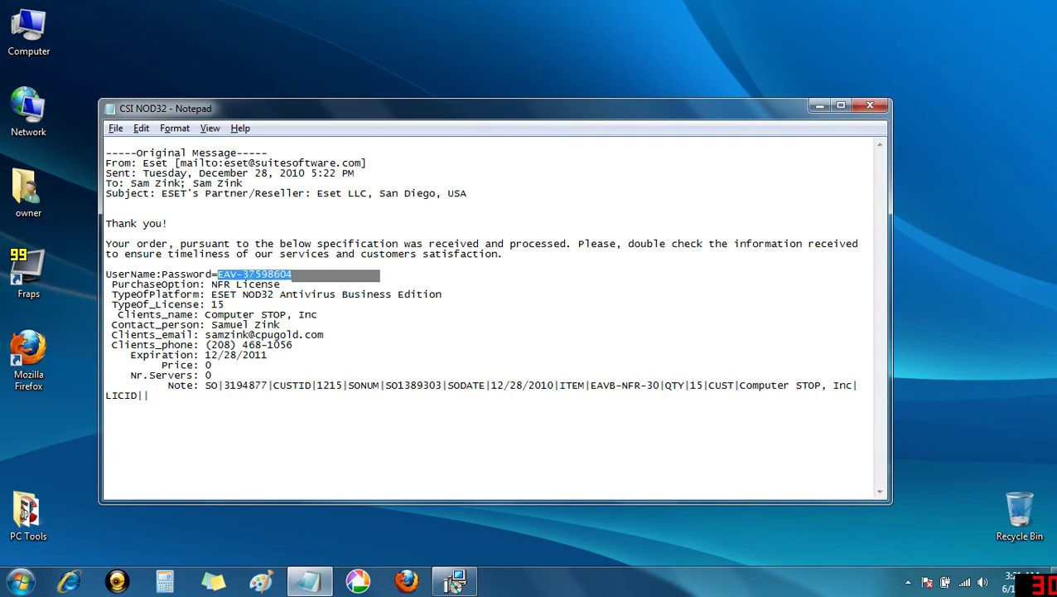
left_click(455, 580)
key("ctrl+v")
key("Tab")
key("alt+Tab")
key("Right")
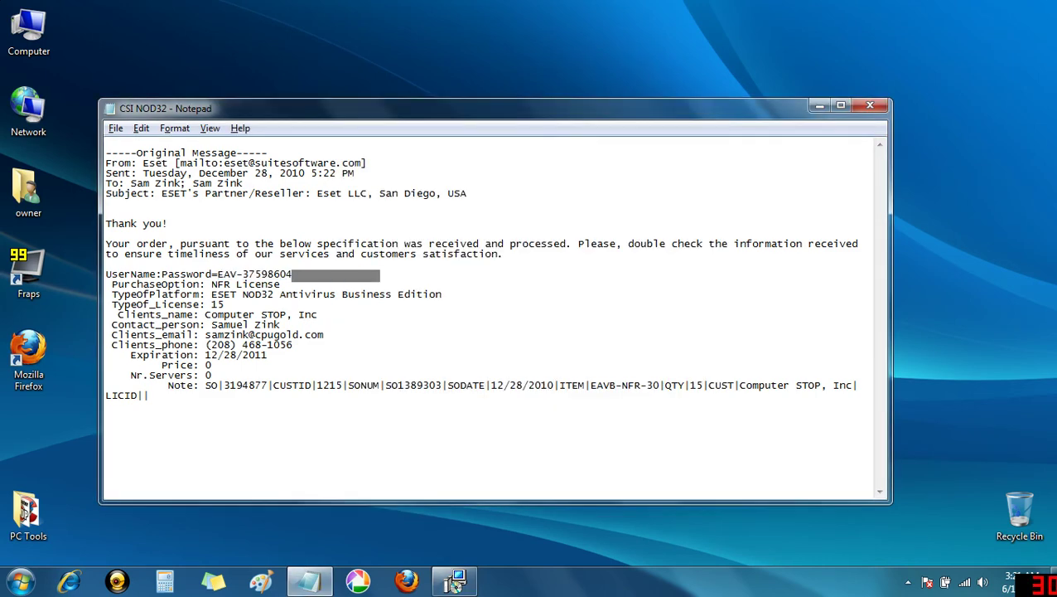
key("alt+Tab")
key("ctrl+v")
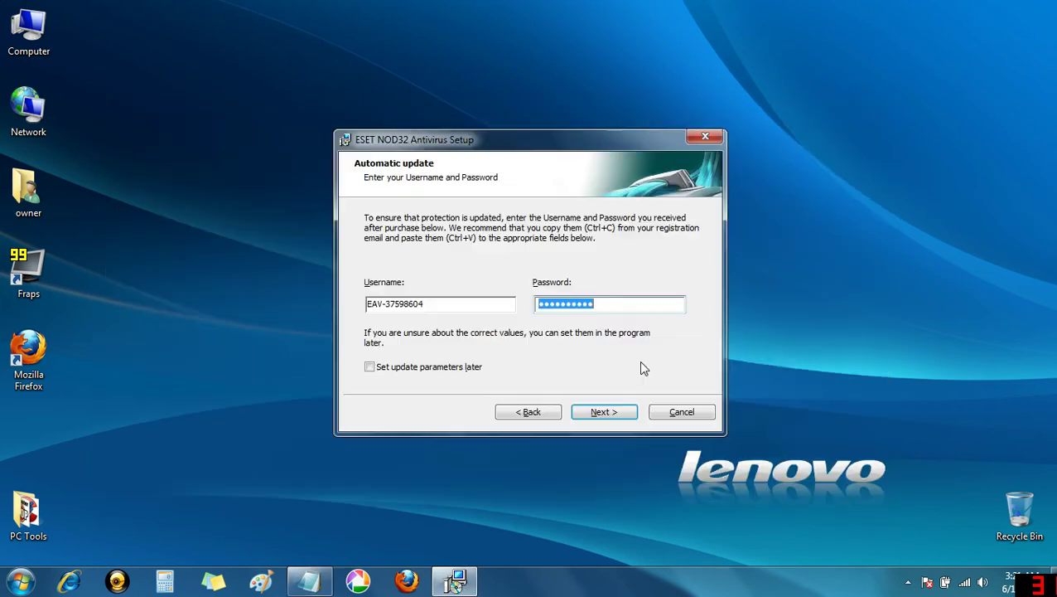
left_click(599, 423)
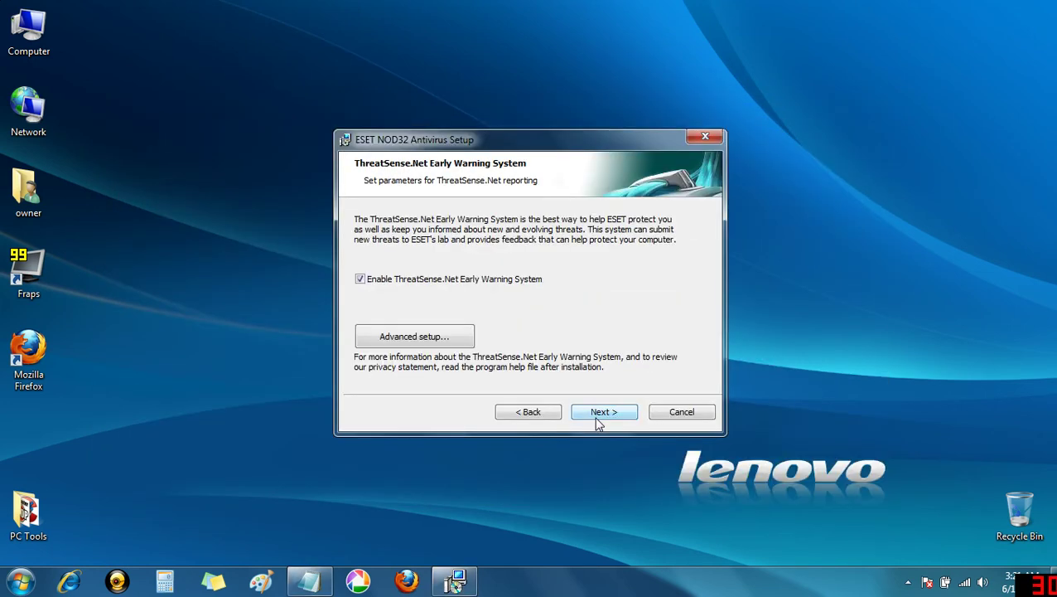
- Keep the ThreatSense.Net Early Warning System enabled and enable detection of potentially unwanted applications
left_click(600, 423)
left_click(575, 277)
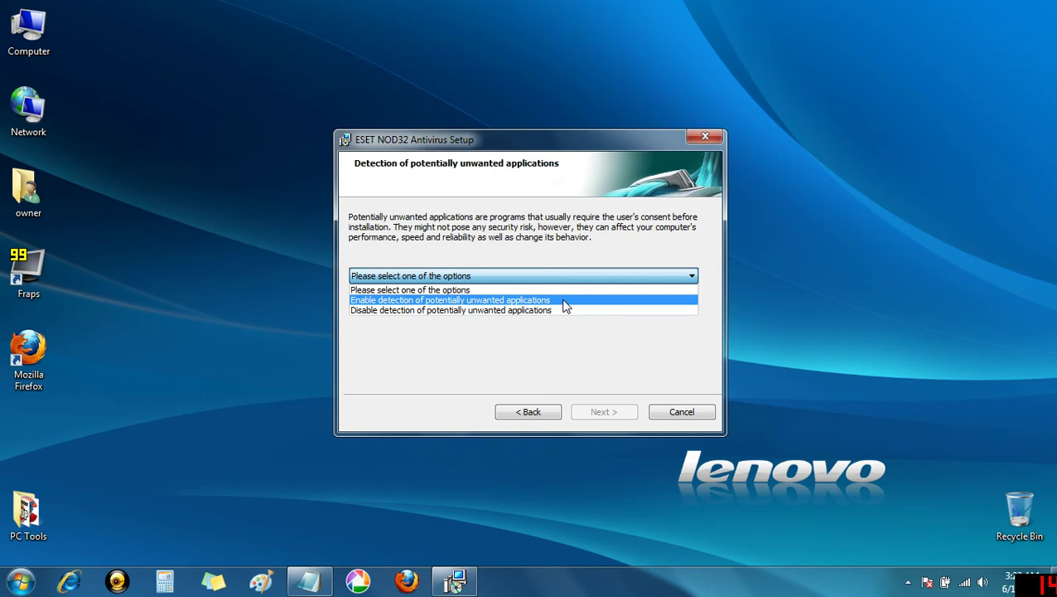
left_click(563, 301)
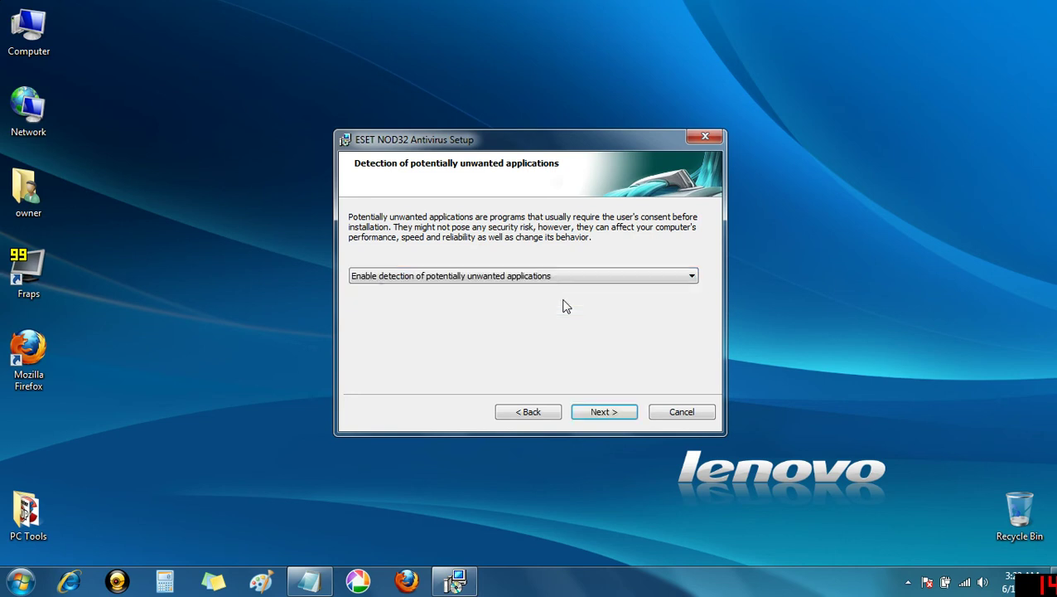
left_click(615, 412)
- Complete the ESET NOD32 Antivirus installation and open the program's main window
left_click(616, 411)
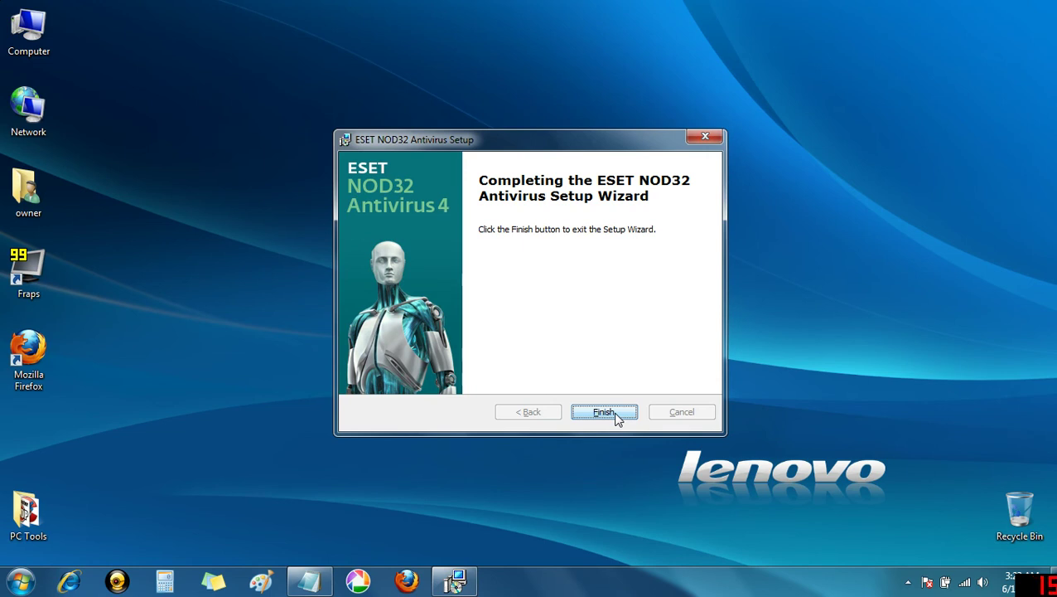
left_click(617, 420)
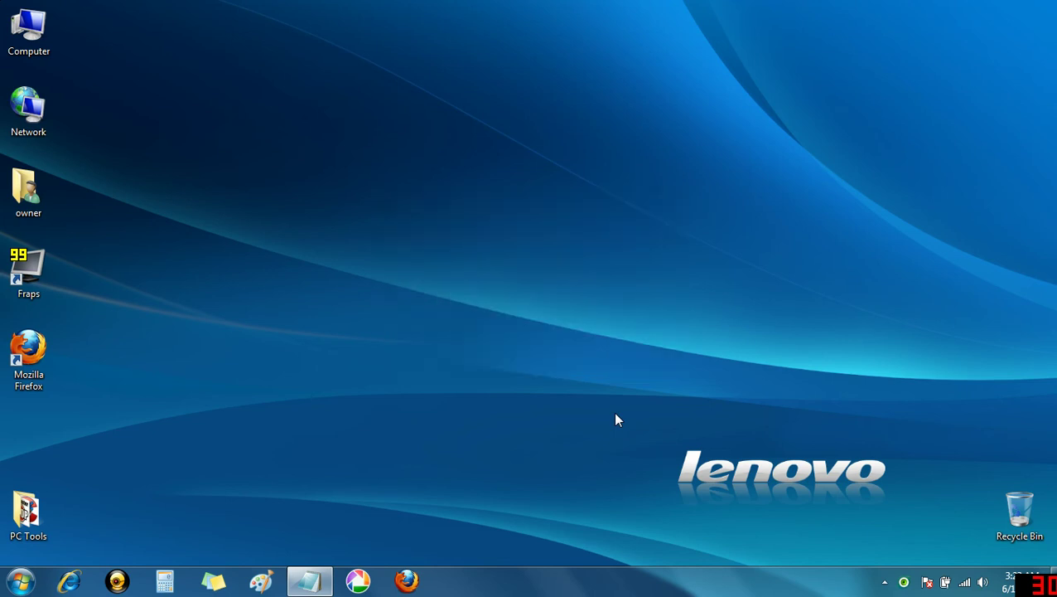
double_click(904, 581)
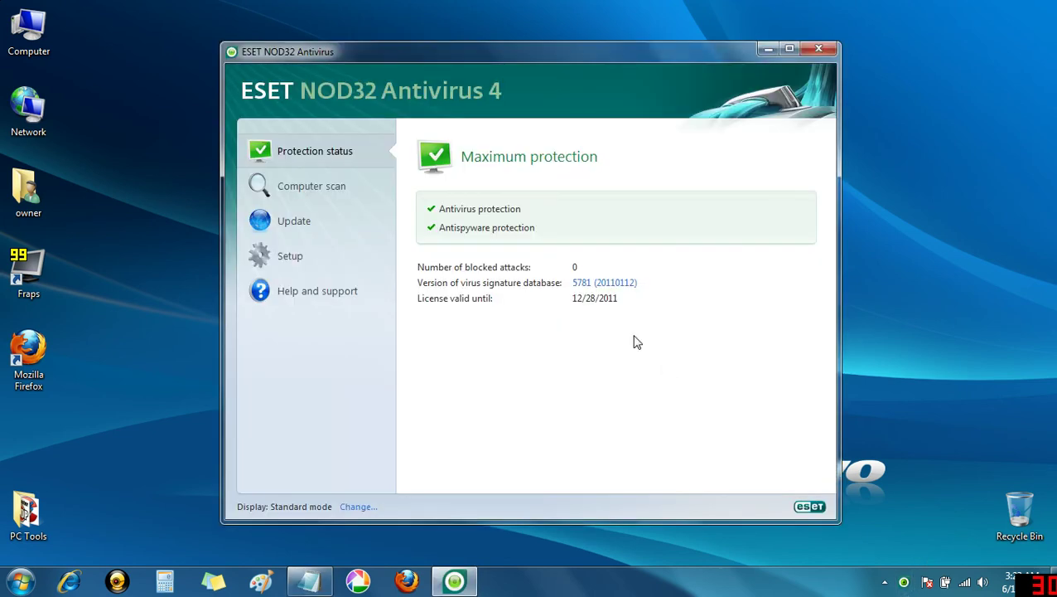